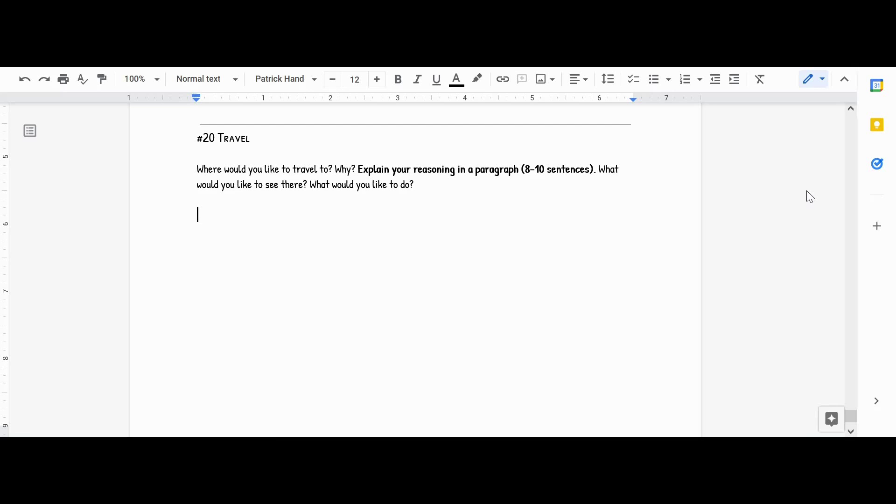
# Type the opening sentences about wanting to travel and most desiring to return to England, fixing typos.
pyautogui.write('For em')
pyautogui.press('BackSpace')
pyautogui.press('BackSpace')
pyautogui.write("me, there's several ")
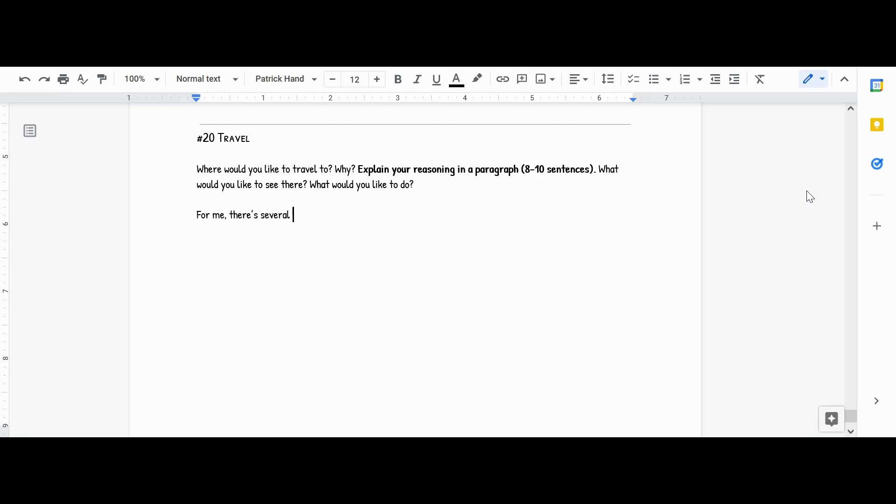
pyautogui.write('places I would love to tra')
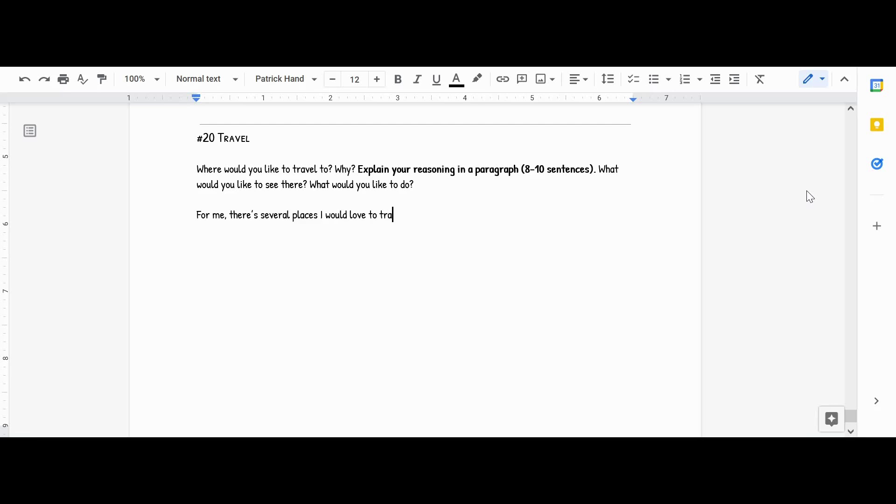
pyautogui.write('vel to.')
pyautogui.write('One of my most')
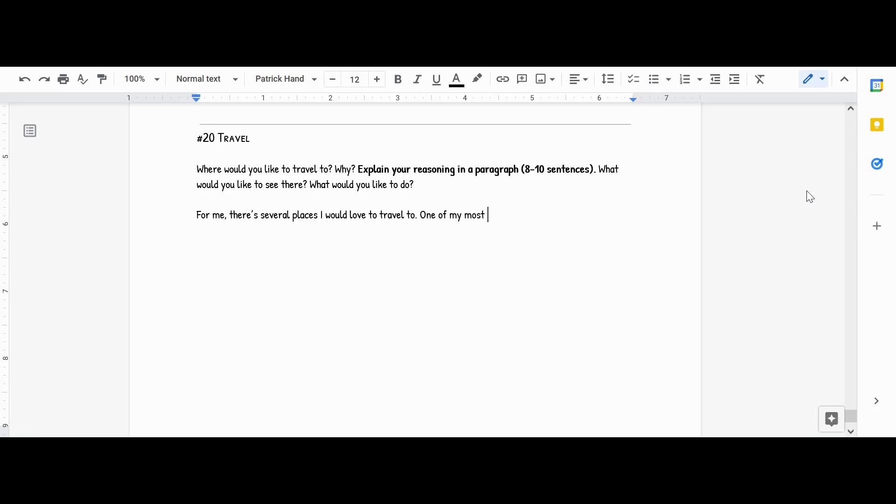
pyautogui.press('BackSpace')
pyautogui.press('BackSpace')
pyautogui.press('BackSpace')
pyautogui.press('BackSpace')
pyautogui.press('BackSpace')
pyautogui.write('largest desires is to r')
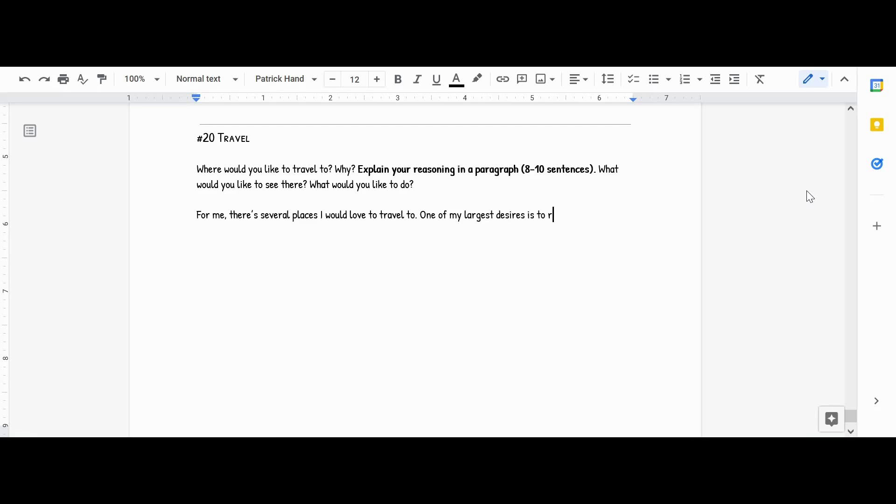
pyautogui.write('eturn to England which is jus')
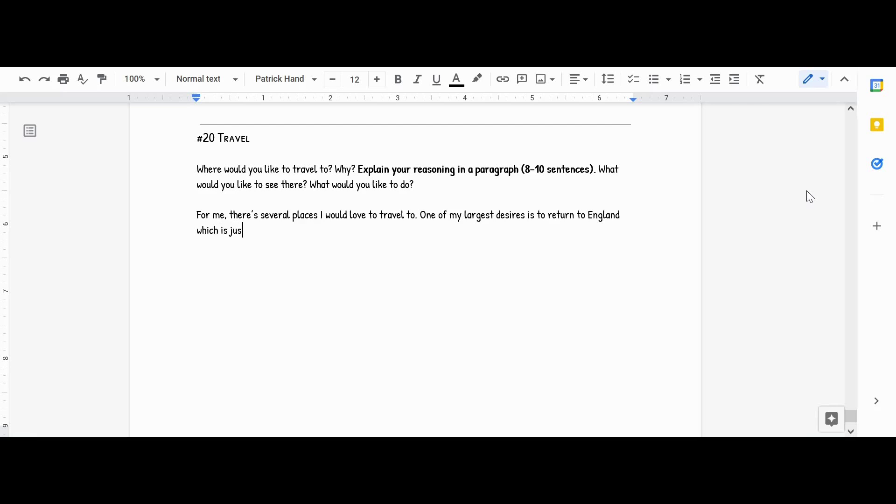
pyautogui.write('t a great place to g')
pyautogui.press('BackSpace')
pyautogui.press('BackSpace')
pyautogui.press('BackSpace')
pyautogui.press('BackSpace')
pyautogui.write('to go.  i')
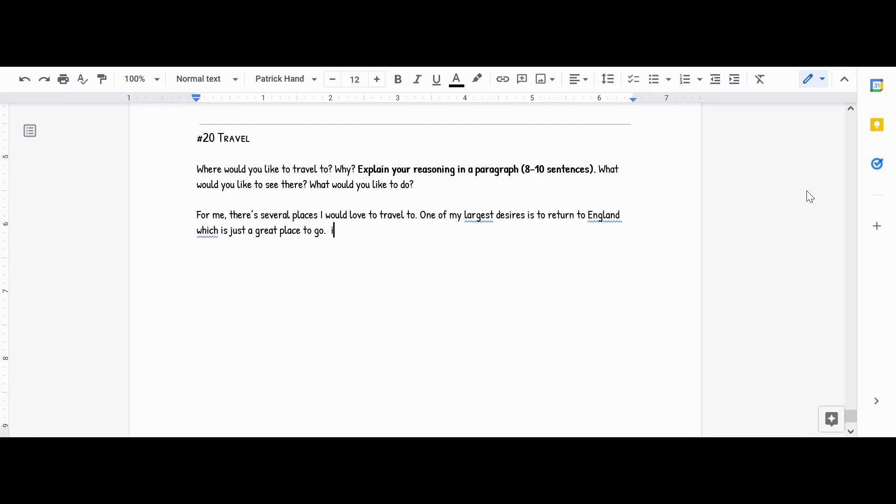
pyautogui.press('BackSpace')
# Add sentences about visiting relatives, exploring and loving England, then begin 'Another'.
pyautogui.write('I could vis')
pyautogui.press('BackSpace')
pyautogui.write('sit my relatives and e')
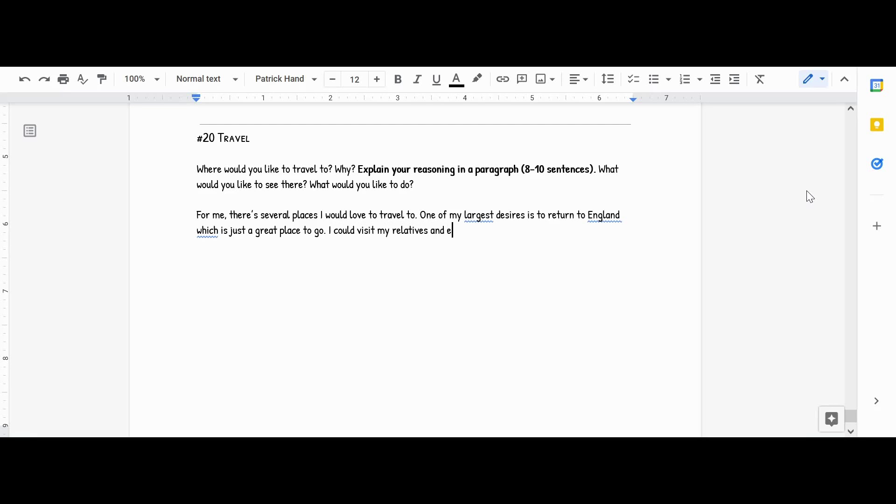
pyautogui.write('xplore even more of the cou')
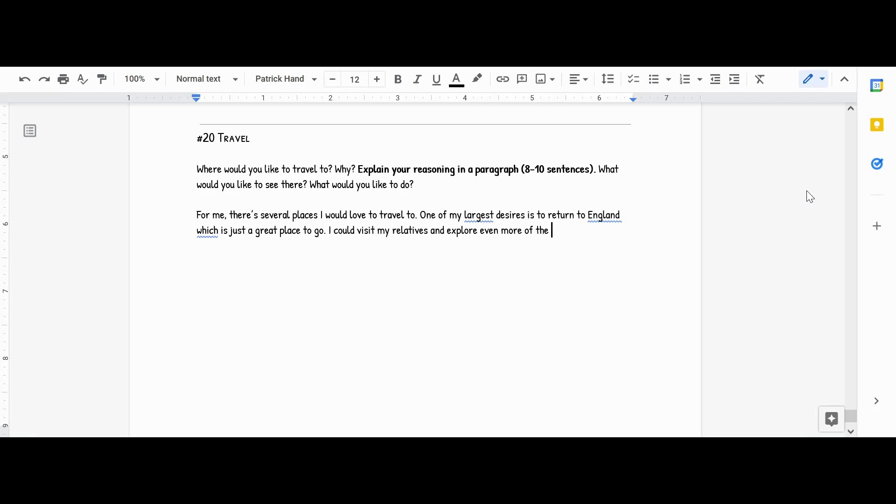
pyautogui.write('ntry and just soak it in')
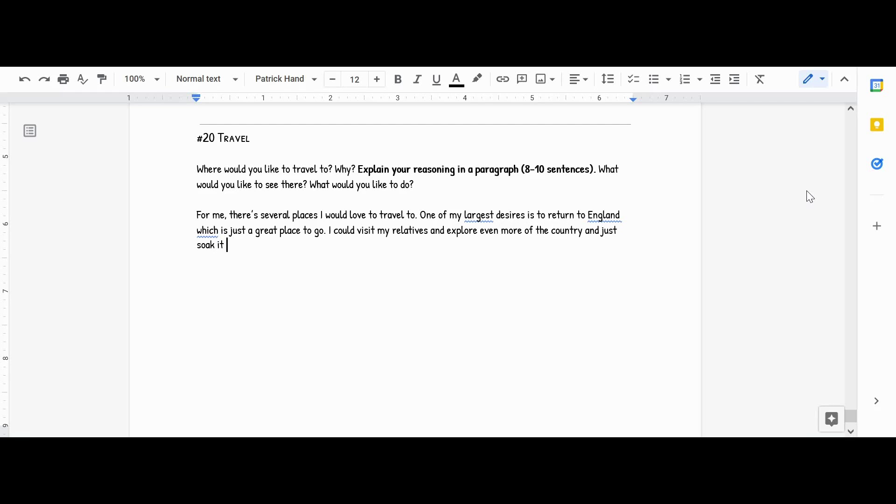
pyautogui.write('. I really love the atmosphe')
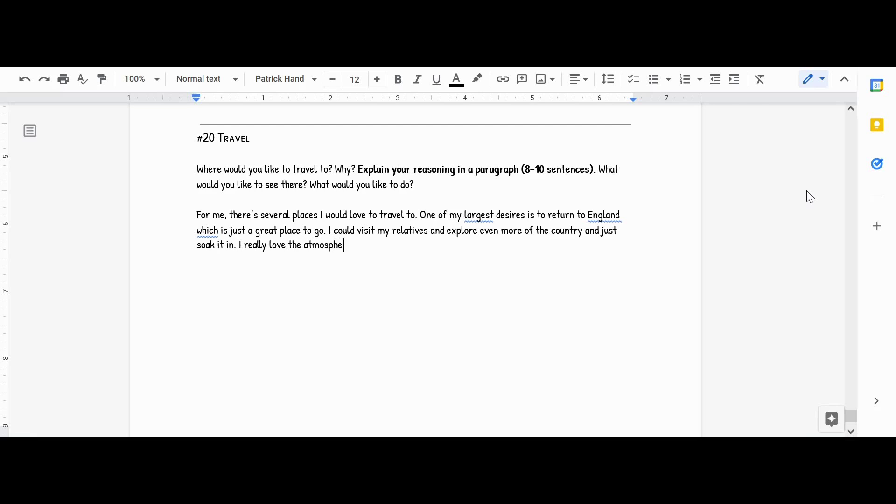
pyautogui.write('re of Enga')
pyautogui.press('BackSpace')
pyautogui.write('land. Anothe')
pyautogui.press('BackSpace')
pyautogui.press('BackSpace')
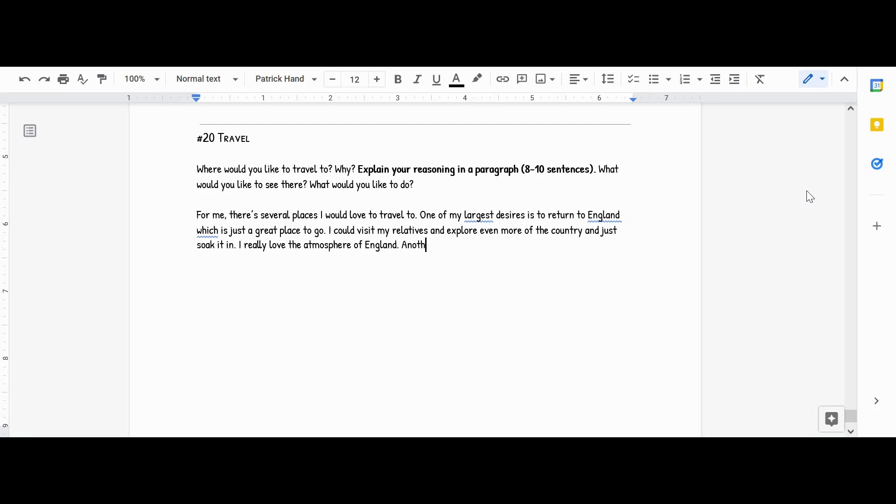
# Write that Japan is another place I'm too self-conscious to visit, mentioning an Australian youtuber's vlogs.
pyautogui.write('er place I would love to go but currently')
pyautogui.press('BackSpace')
pyautogui.press('BackSpace')
pyautogui.write('so')
pyautogui.press('BackSpace')
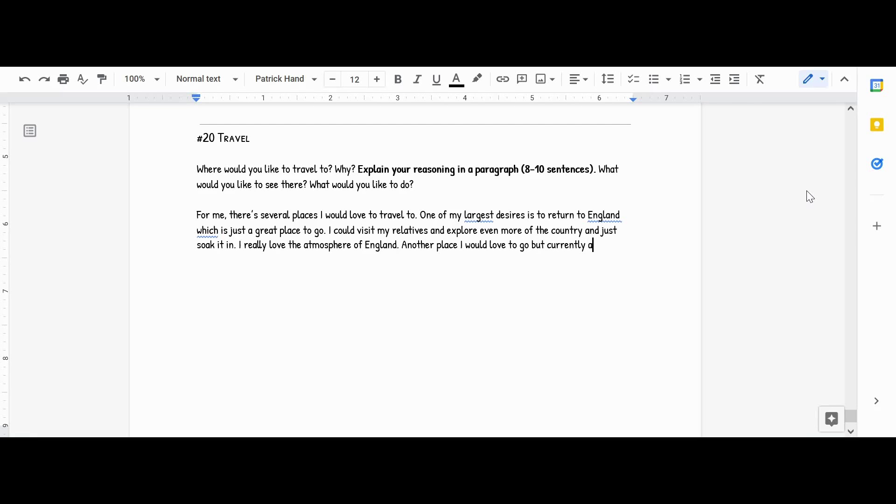
pyautogui.write('m definitely too se')
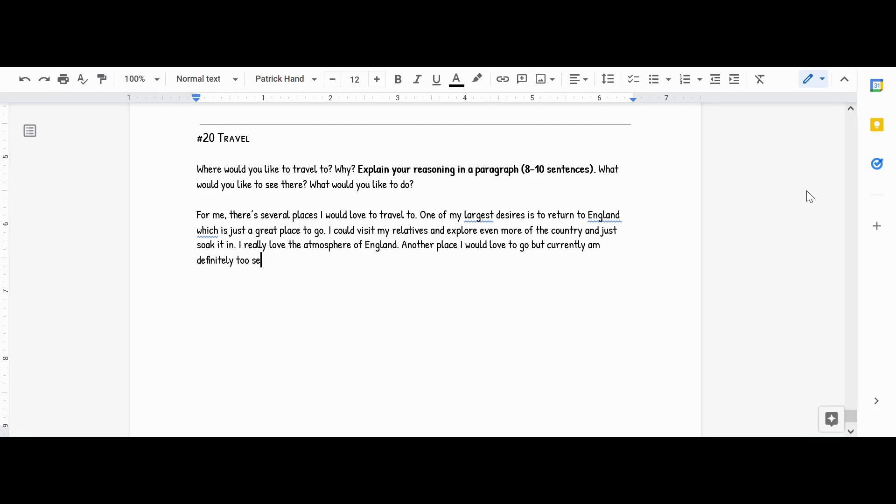
pyautogui.write('lf')
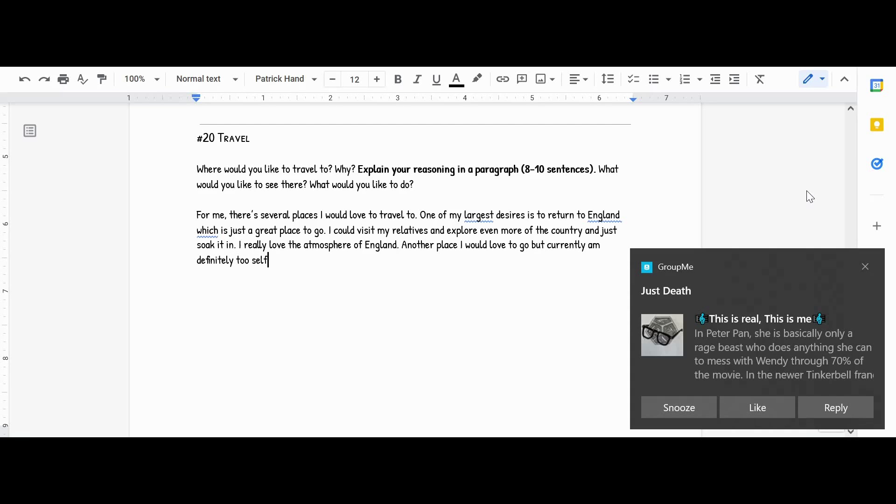
pyautogui.write('-conscious to, is')
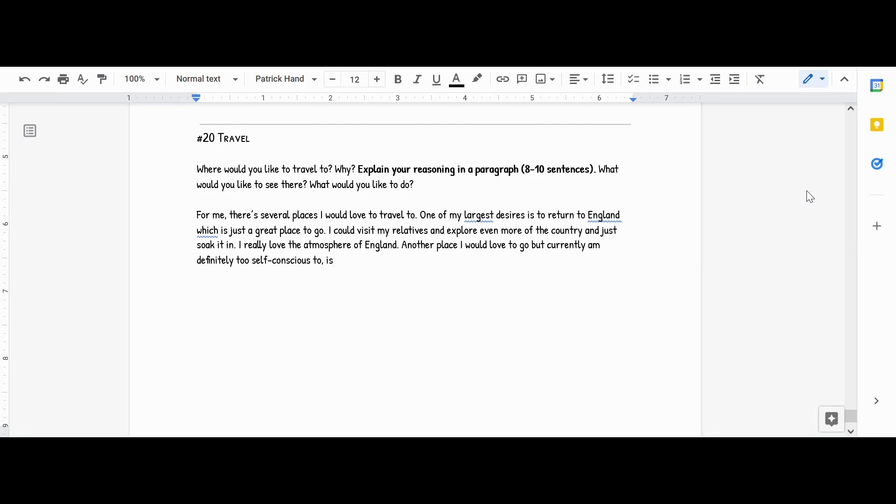
pyautogui.write(' Japan. It looks amazing, ')
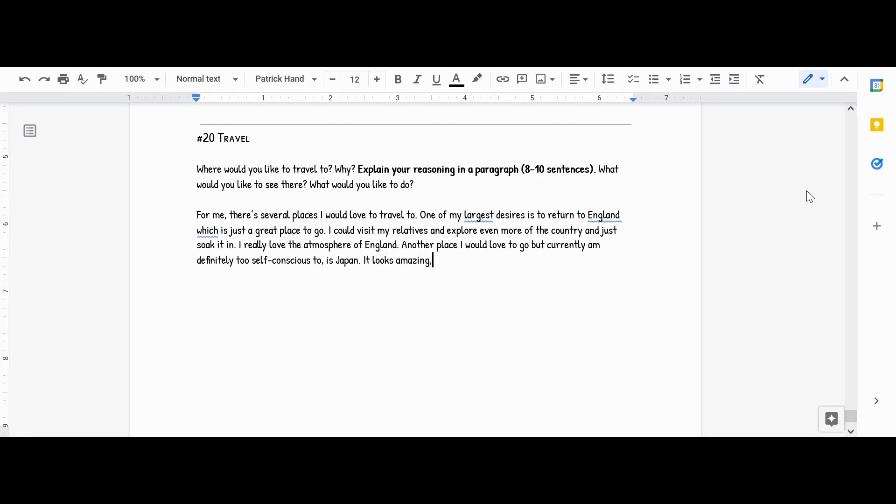
pyautogui.write('I follow an Australian ')
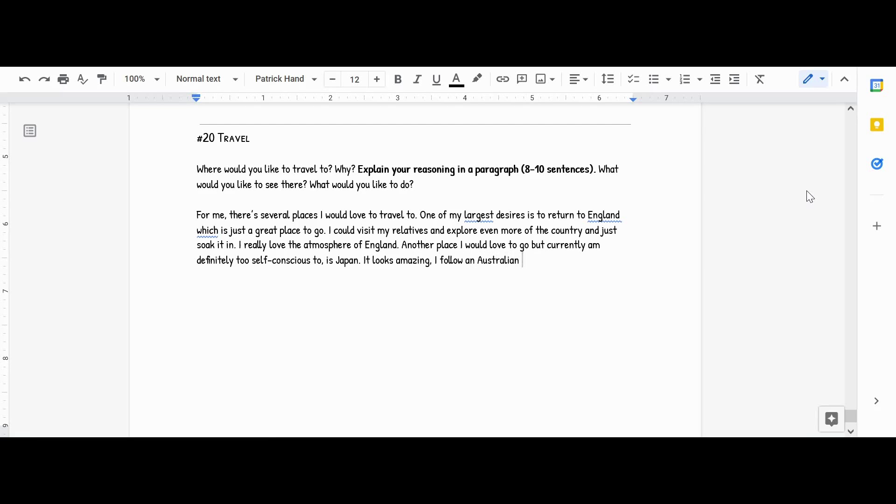
pyautogui.write('youtuber who has vlogged over there an dit')
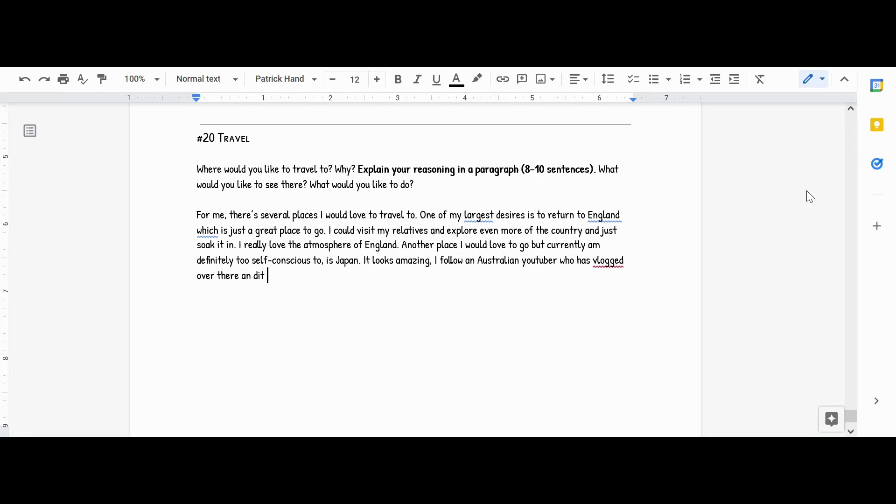
# Add 'and it looks so awesome', removing the doubled space before 'awesome'.
pyautogui.press('BackSpace')
pyautogui.press('BackSpace')
pyautogui.press('BackSpace')
pyautogui.press('BackSpace')
pyautogui.write('d it looks so  awesome.')
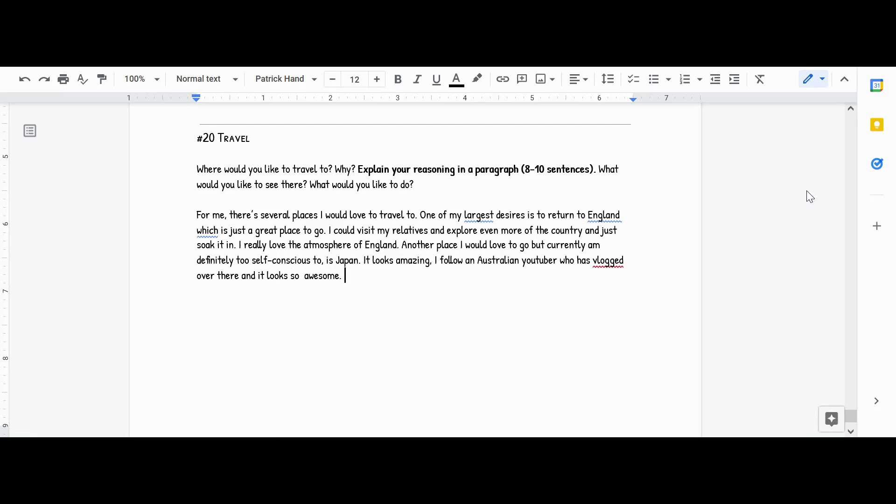
pyautogui.press('Left')
pyautogui.press('Left')
pyautogui.press('Left')
pyautogui.press('Left')
pyautogui.press('Left')
pyautogui.press('BackSpace')
pyautogui.press('Right')
# Add the sentence about countries with unfamiliar languages making me 10x more anxious, and returning to France longer.
pyautogui.write('. However, countries')
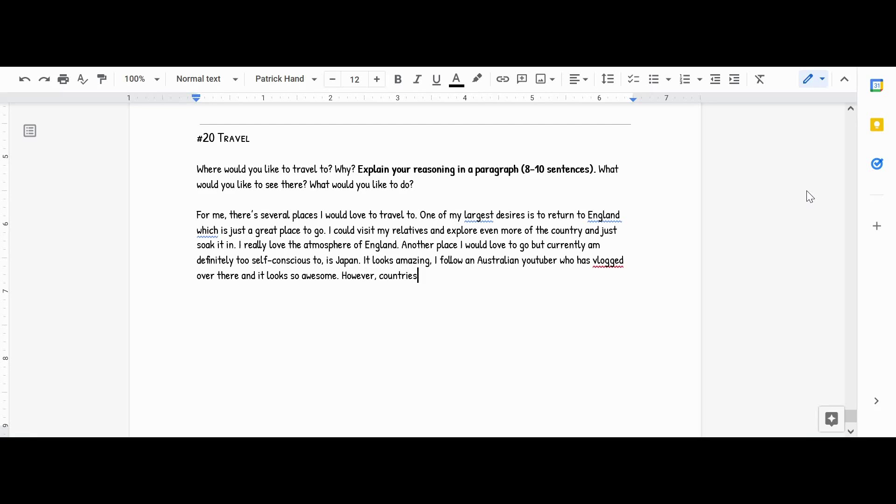
pyautogui.write(" where I don't speak the language make me like 10x more anxiou")
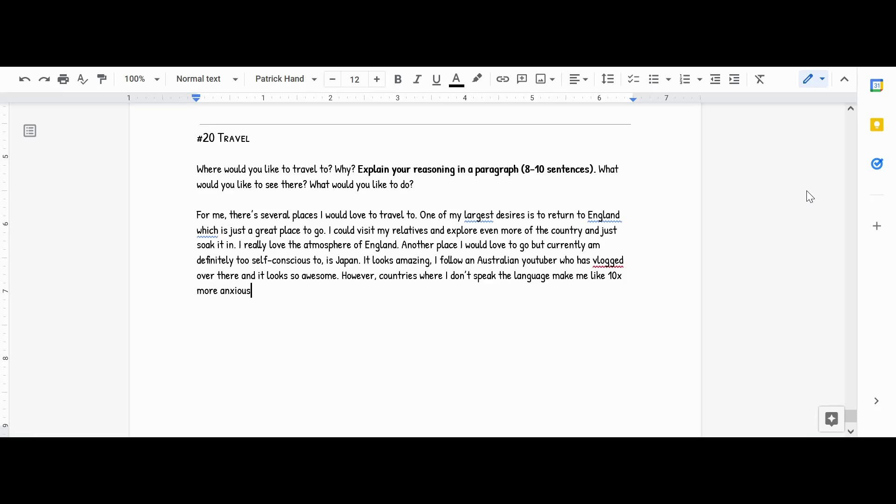
pyautogui.write('s, so that might just be ')
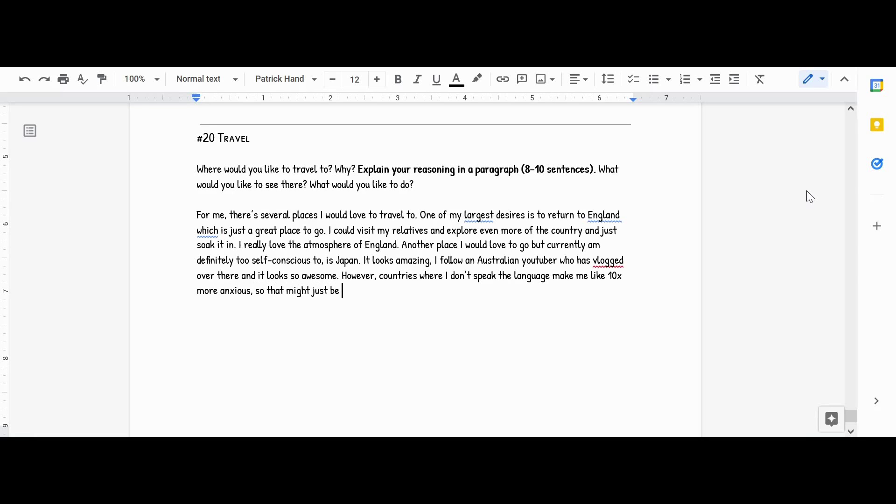
pyautogui.write('a fantasy. Lastly, I would love to return to France fo')
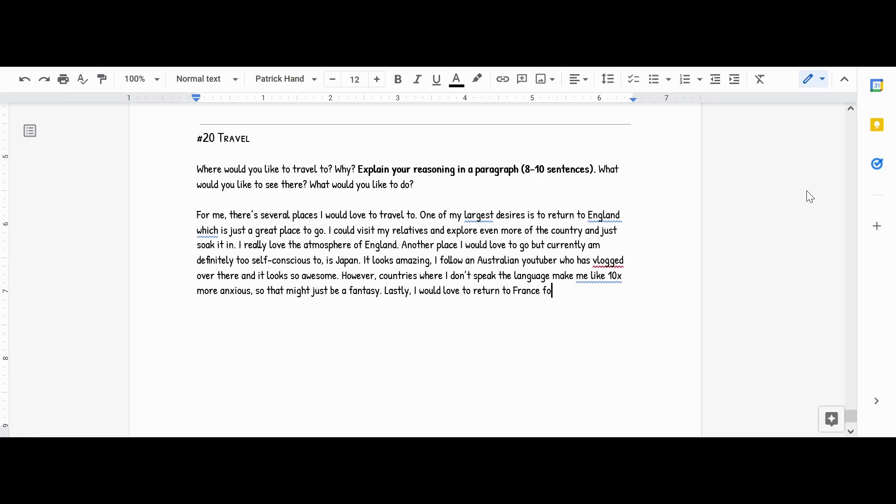
pyautogui.write('r a long')
pyautogui.write('er stay, as long ')
pyautogui.write('as I have like,')
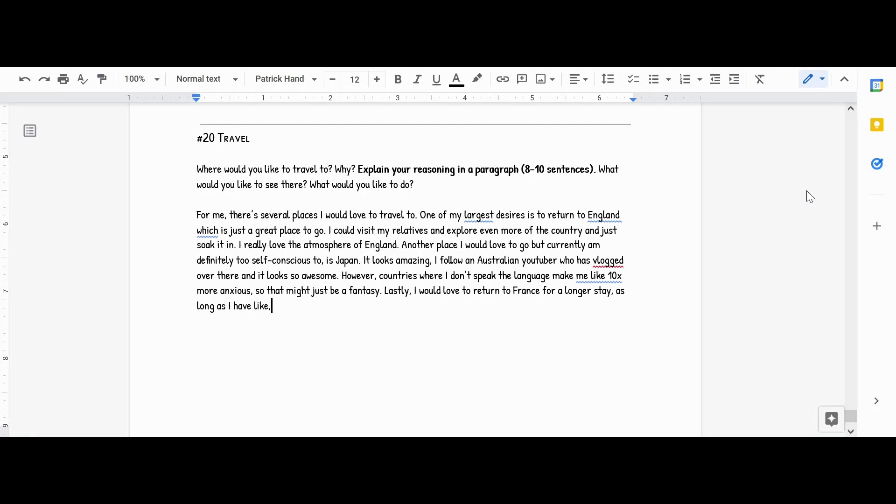
# Finish with 'someone who can speak French with me', contrast it with Japan, and correct 'veruss' to 'versus'.
pyautogui.press('BackSpace')
pyautogui.press('BackSpace')
pyautogui.press('BackSpace')
pyautogui.press('BackSpace')
pyautogui.press('BackSpace')
pyautogui.write('someone who can speak ')
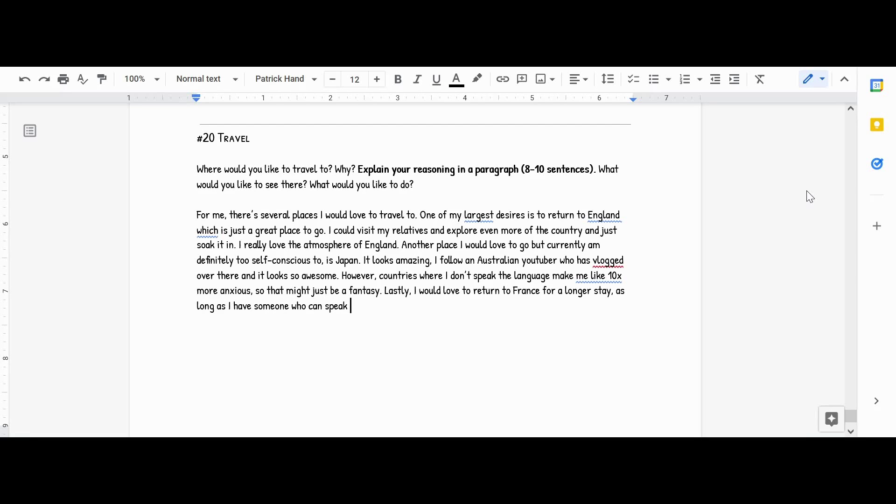
pyautogui.write('French with me. This is a little more a')
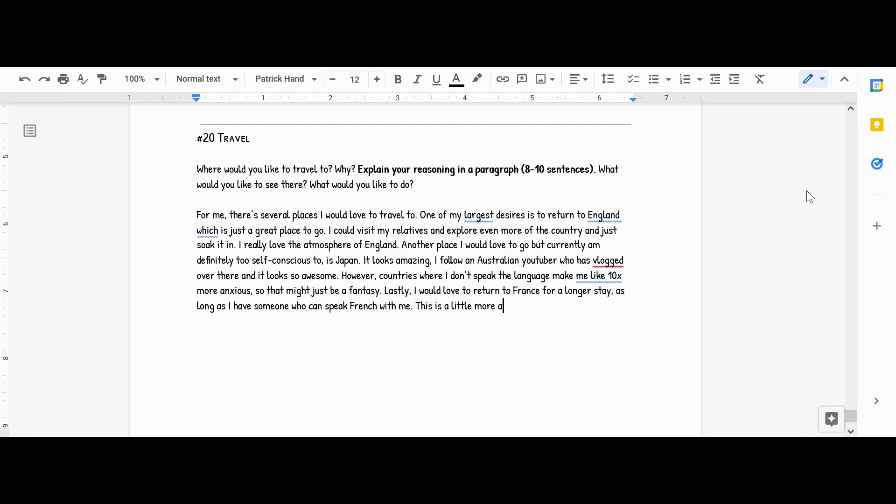
pyautogui.write('ccessible because my mom ')
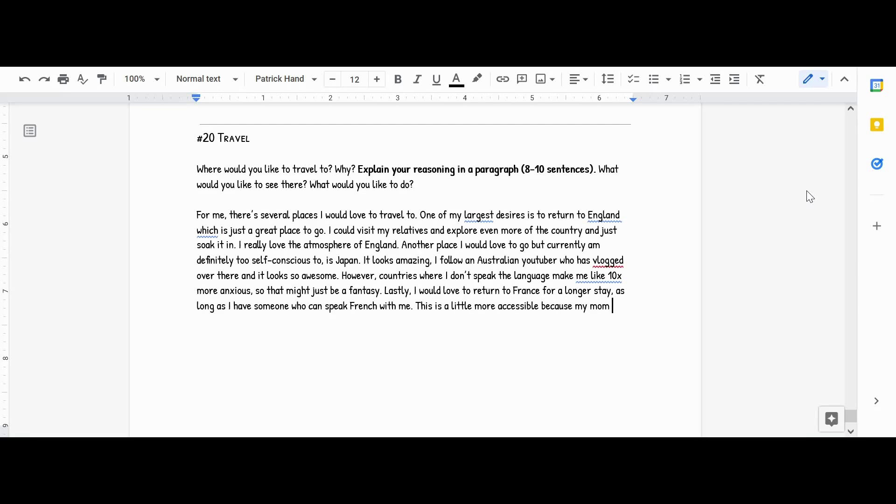
pyautogui.write('can speak Fr')
pyautogui.write('ench, so ')
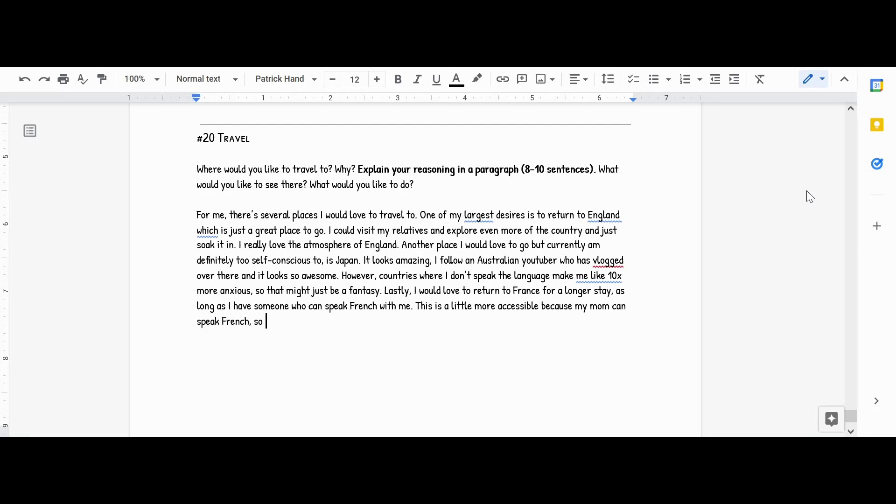
pyautogui.write('there')
pyautogui.press('BackSpace')
pyautogui.press('BackSpace')
pyautogui.press('BackSpace')
pyautogui.press('BackSpace')
pyautogui.press('BackSpace')
pyautogui.write("it's a lot easier to find someon")
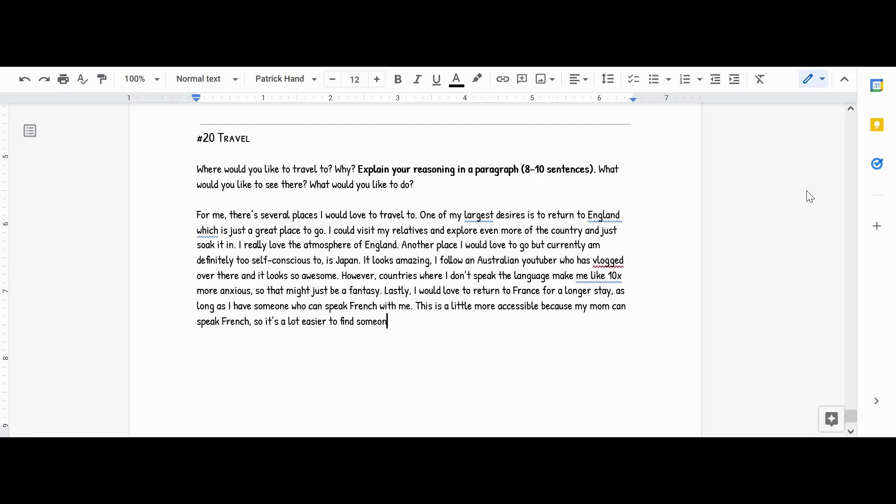
pyautogui.write('e to go')
pyautogui.write(' with me')
pyautogui.write(', ')
pyautogui.write('veruss')
pyautogui.press('BackSpace')
pyautogui.press('BackSpace')
pyautogui.write('sus Japan where n')
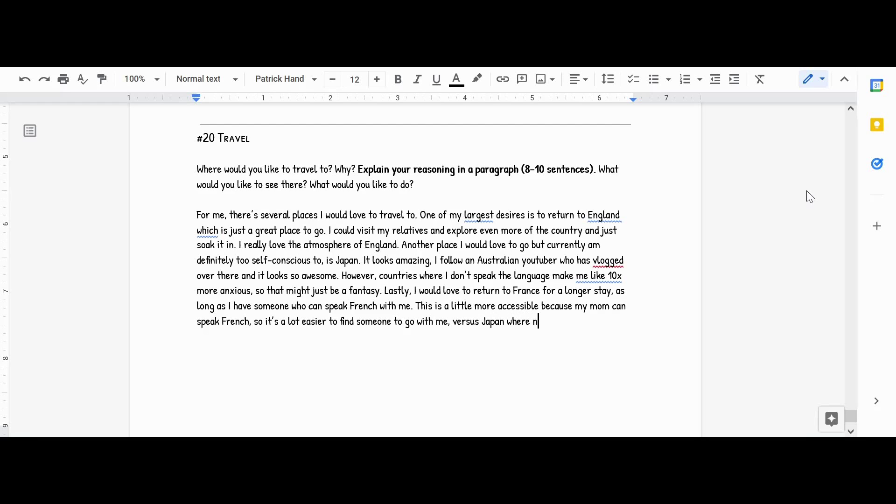
pyautogui.write('obody I know speaks Ja')
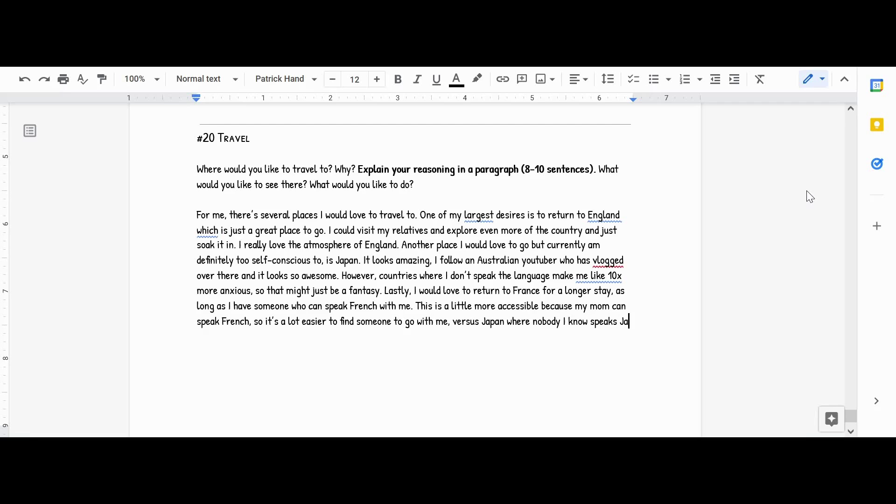
pyautogui.write('panese. Anoth')
pyautogui.press('BackSpace')
pyautogui.press('BackSpace')
# Add the Austria sentences: a brief past visit, returning with a German-speaking friend, and bringing mom.
pyautogui.write('ther place ')
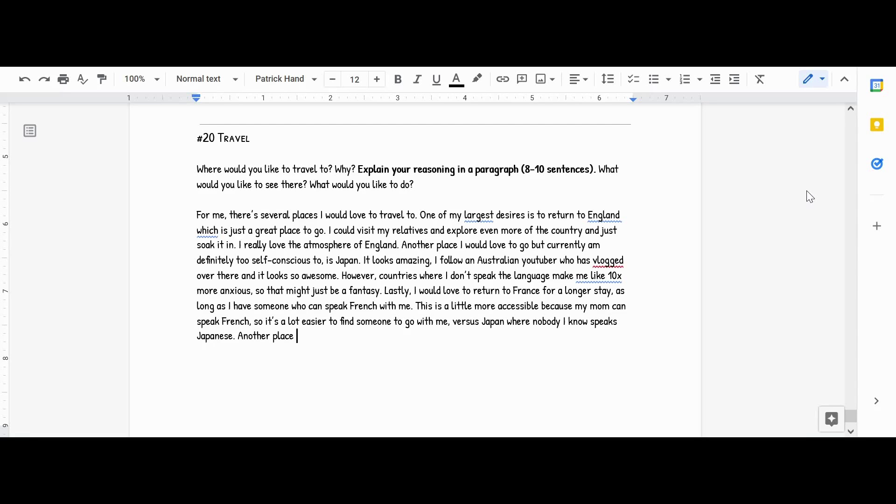
pyautogui.write('that I haeve')
pyautogui.press('BackSpace')
pyautogui.press('BackSpace')
pyautogui.write('been to for a very short amount of time is Austria, which ')
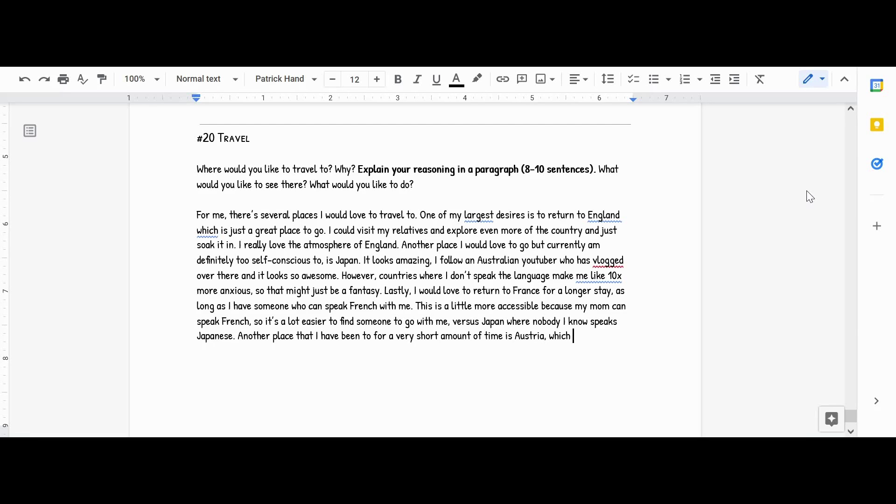
pyautogui.write('was awesome t')
pyautogui.write('he brief')
pyautogui.write(' time I wa')
pyautogui.write('s there. ')
pyautogui.write('I would lo')
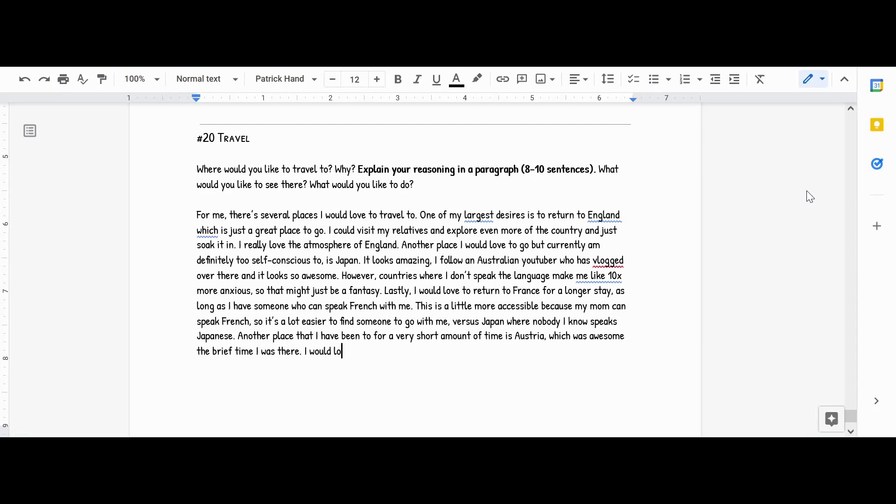
pyautogui.write('ve to re')
pyautogui.press('BackSpace')
pyautogui.write("return, it'")
pyautogui.write('s absolutely gorgeous')
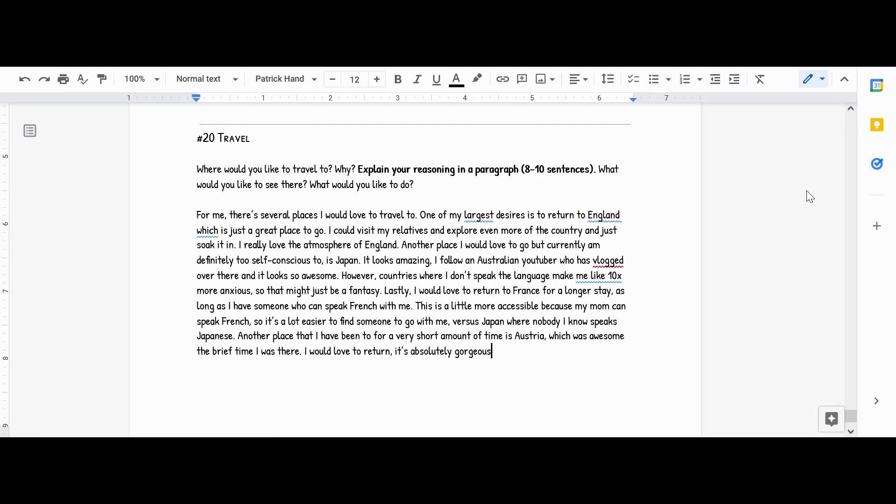
pyautogui.write(', an')
pyautogui.write('d also bring a')
pyautogui.write(' friend')
pyautogui.write(' who speaks')
pyautogui.write(' German. ')
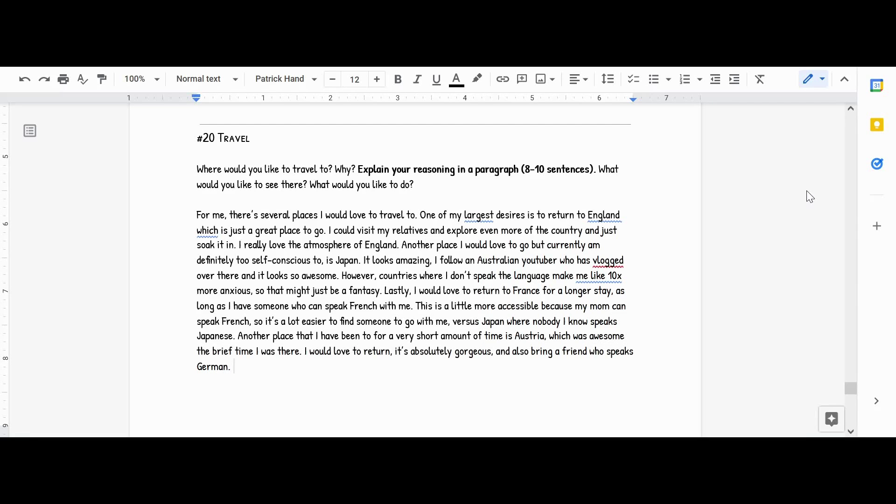
pyautogui.write("I have some of those, so it's not comp")
pyautogui.write('etely out of the')
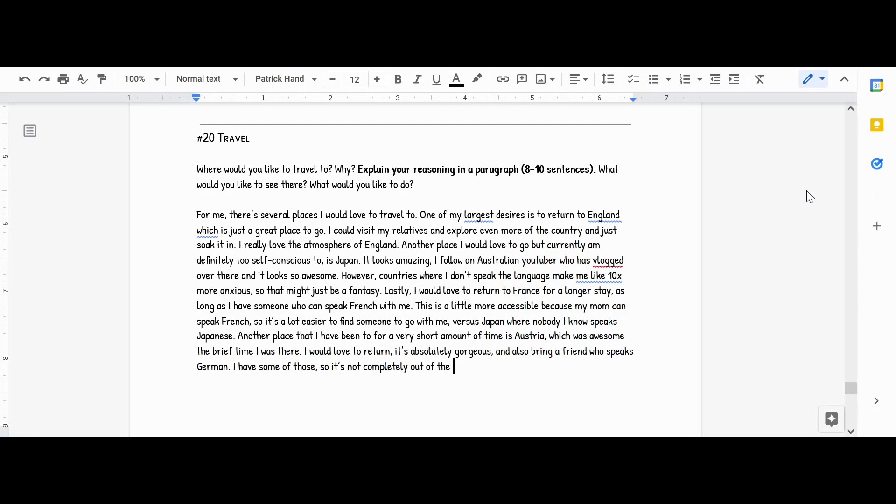
pyautogui.write('option.')
pyautogui.write('Personally, ')
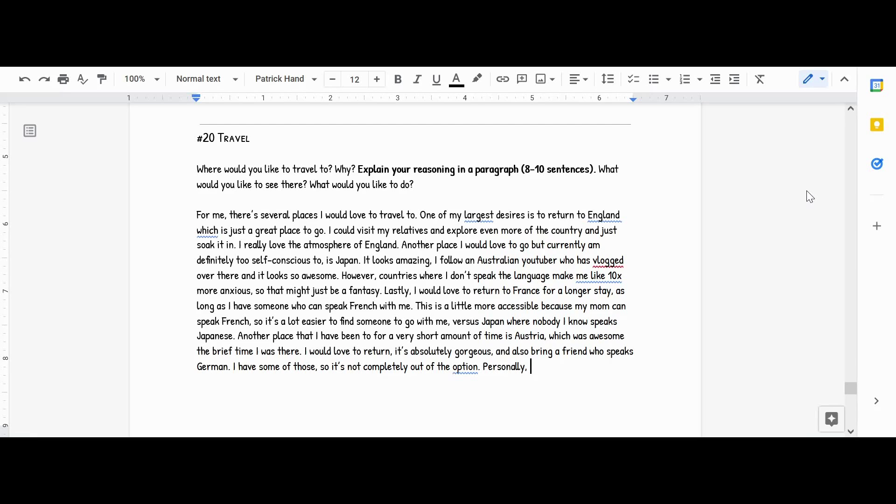
pyautogui.write('I would love to bring with my ')
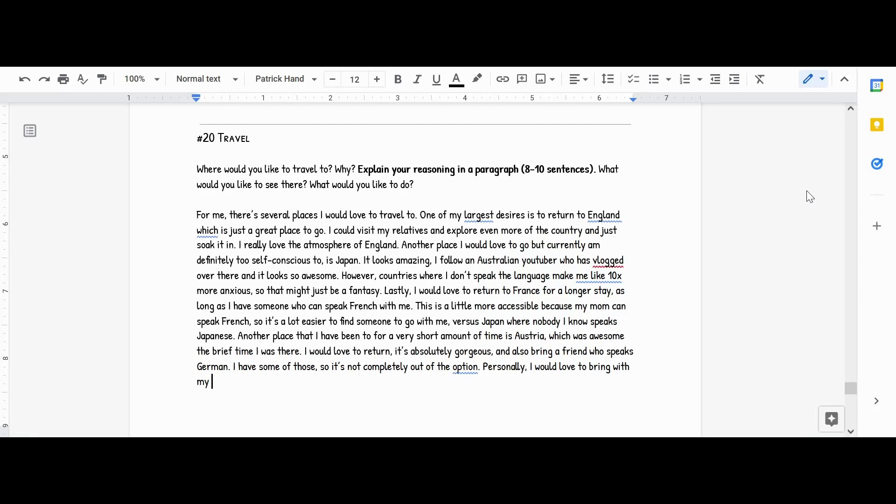
pyautogui.write('mom with me because she absol')
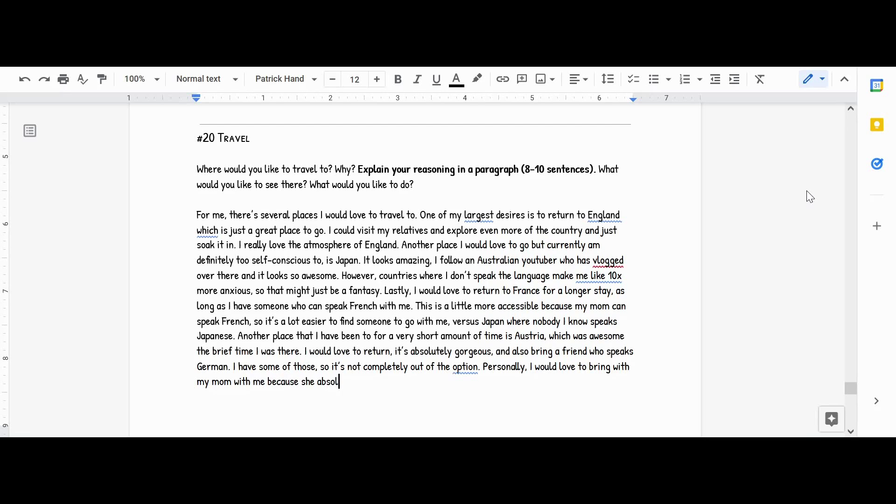
pyautogui.write('utely loved Austria')
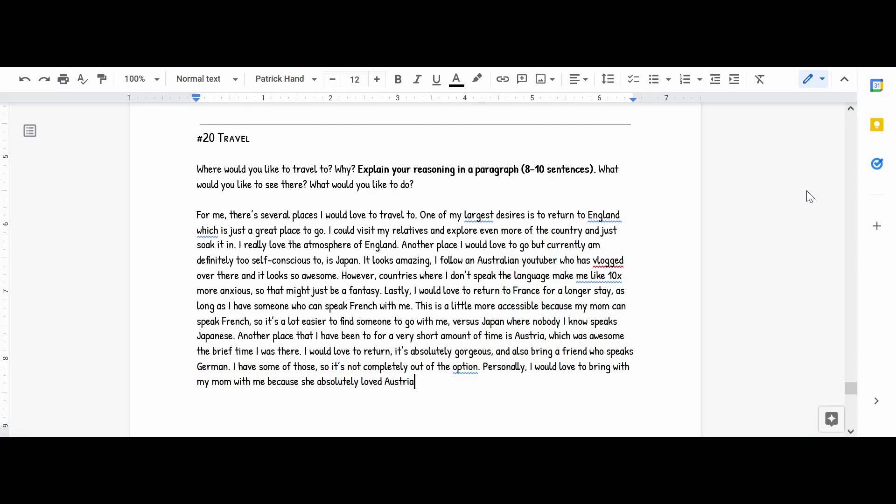
pyautogui.write(' when we were there.')
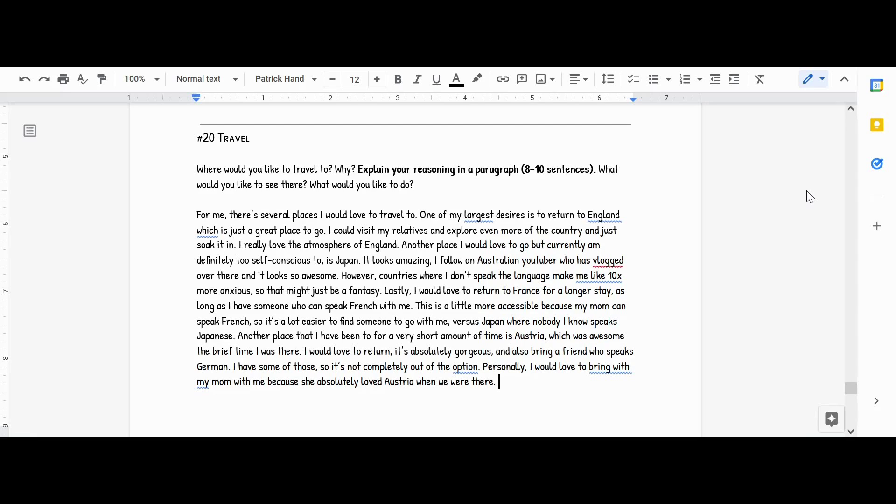
pyautogui.write('Lastly, I would like to go to s')
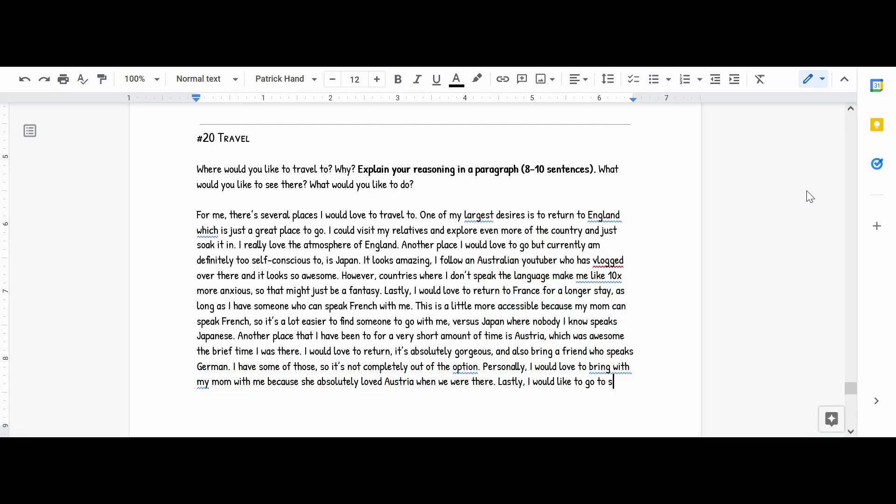
# Write about visiting US places like New York City and the hot Tennessee trip, ending 'because temperature.'.
pyautogui.write('ome places in the US as well')
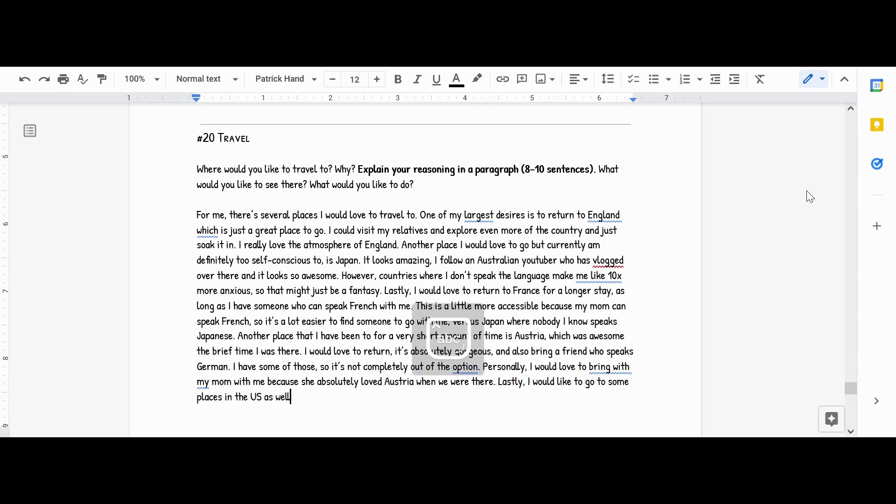
pyautogui.press('BackSpace')
pyautogui.write(". I'")
pyautogui.write('ve never be')
pyautogui.write('en to New Yo')
pyautogui.write('rk City, ')
pyautogui.write('or really a')
pyautogui.write('ny of the big c')
pyautogui.write('ities. ')
pyautogui.write('Finally ')
pyautogui.write('went to Te')
pyautogui.write('nnessee ')
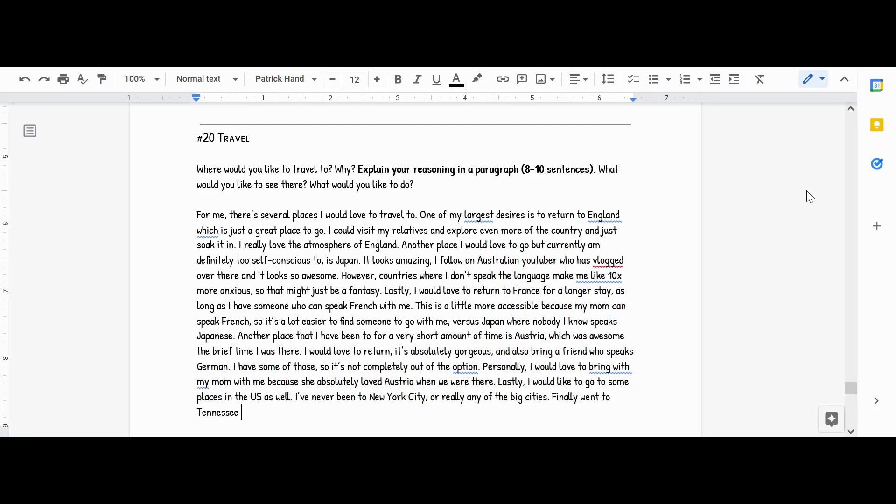
pyautogui.write('a few years ago and while that was awesome it was also hell because ')
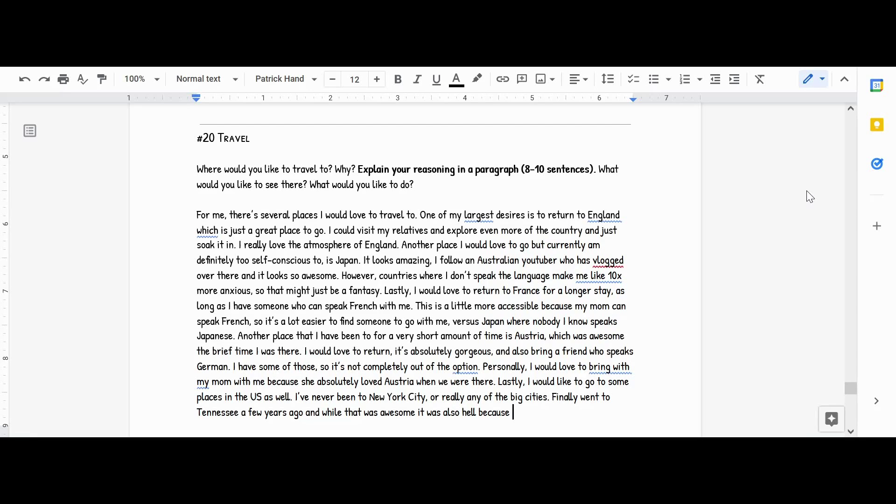
pyautogui.write('temperature.')
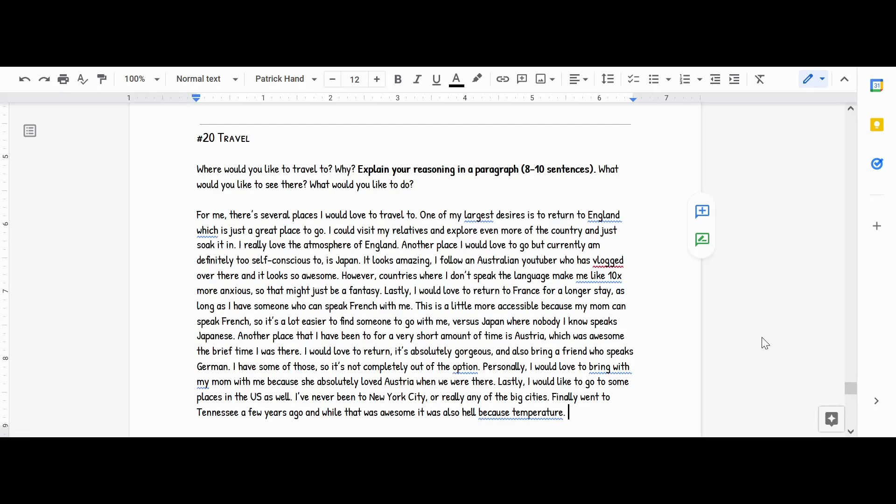
pyautogui.write('I would lime')
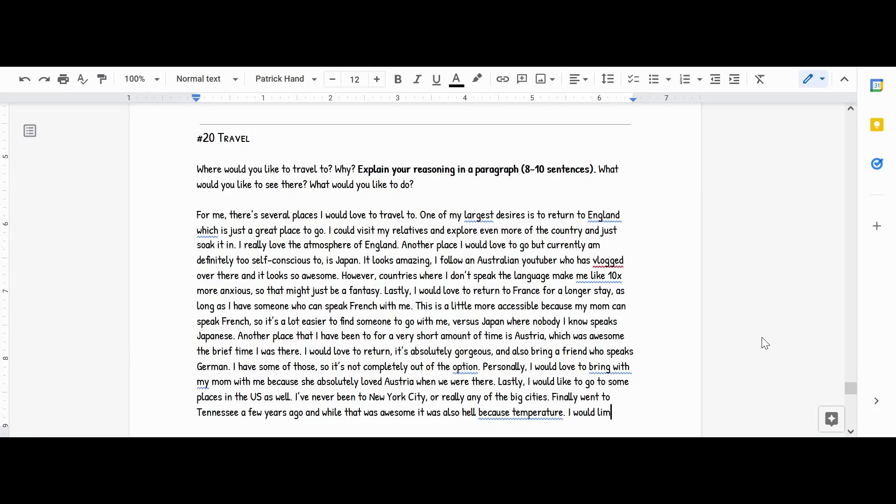
# Add sentences about wandering around other larger cities and wanting ones the size and feeling of London.
pyautogui.press('BackSpace')
pyautogui.write('ke to go to ')
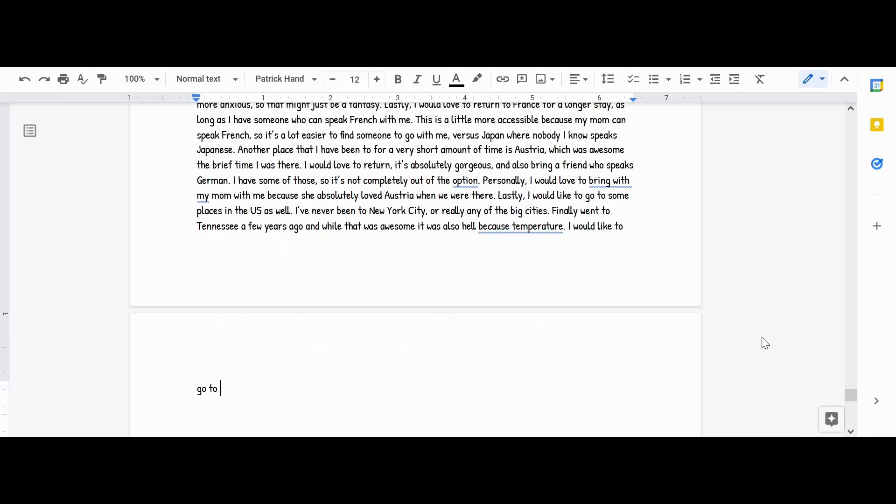
pyautogui.write('other larger cities, an')
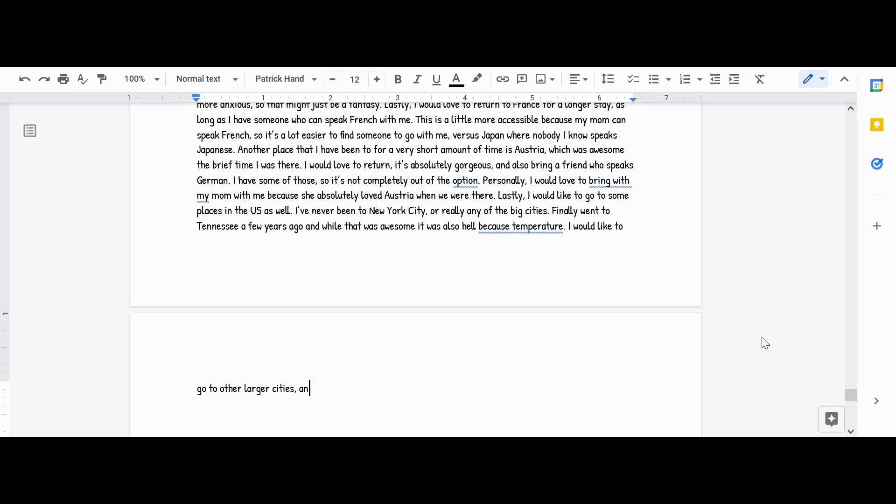
pyautogui.write('d kind of wander around and s')
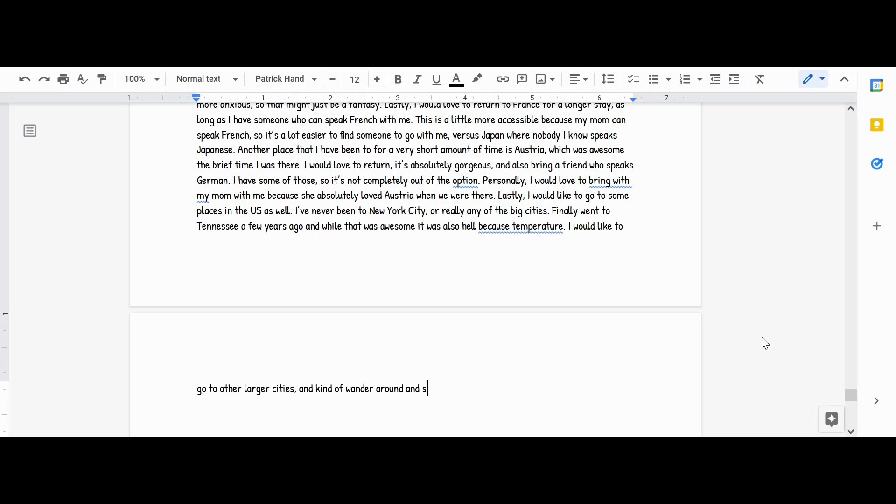
pyautogui.write("ee what they're like. I'm ")
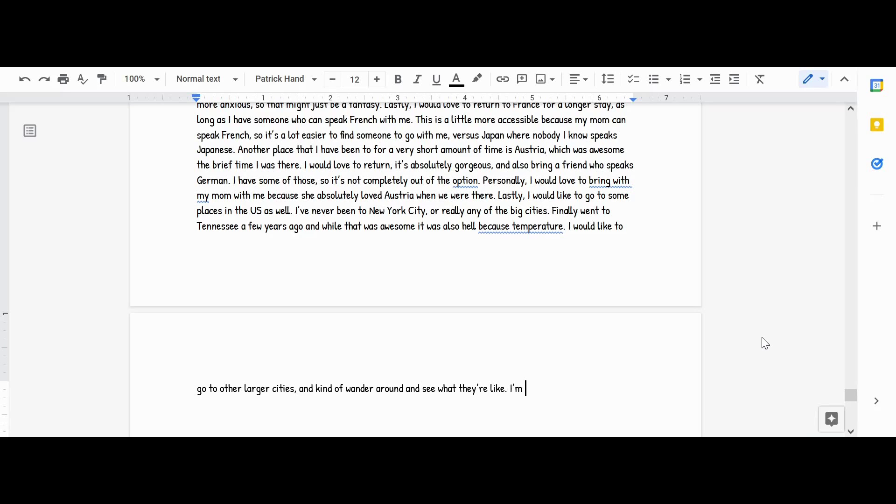
pyautogui.write('originally a county hum')
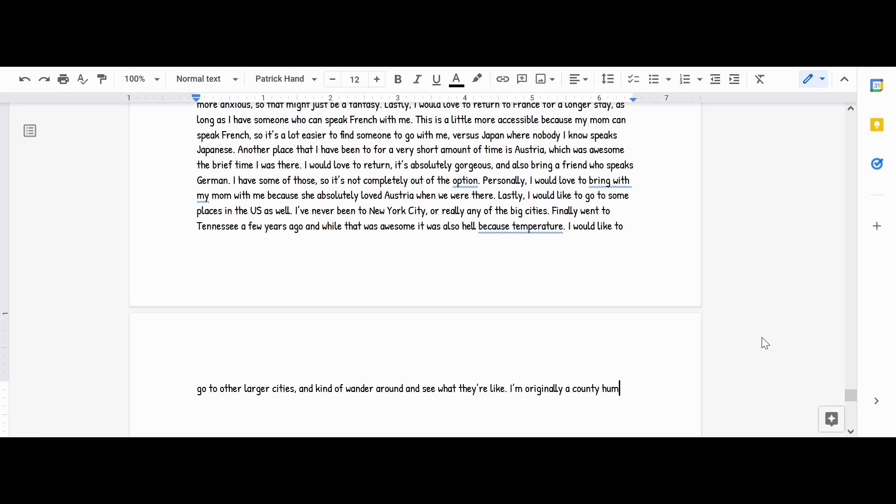
pyautogui.write('an and now that moved to a ')
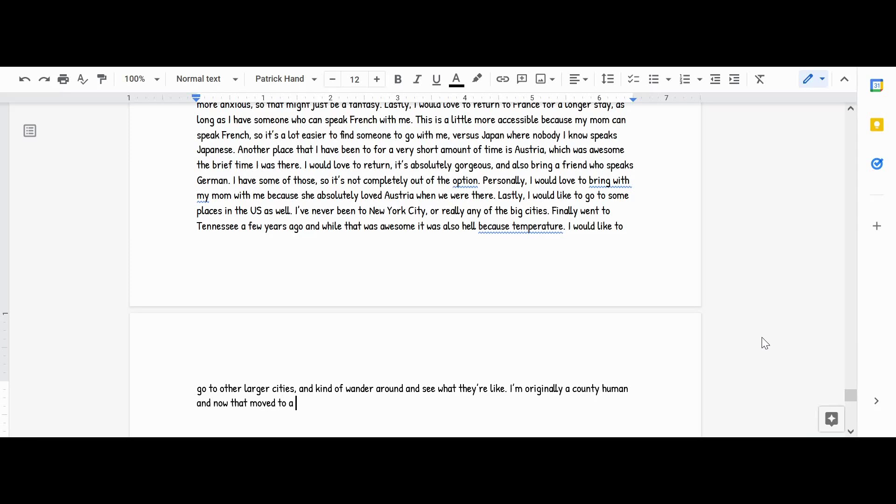
pyautogui.write("city - not a large one - it's")
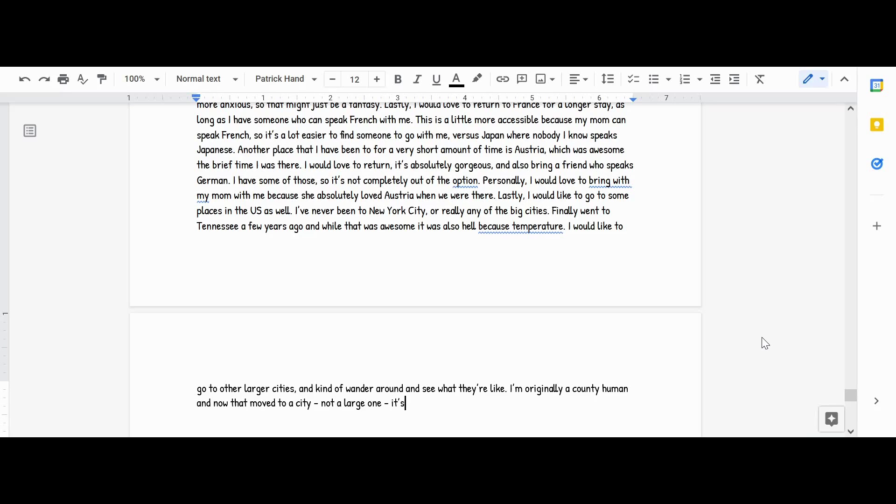
pyautogui.write(" quite neat and I'd like to experience ones that are more th")
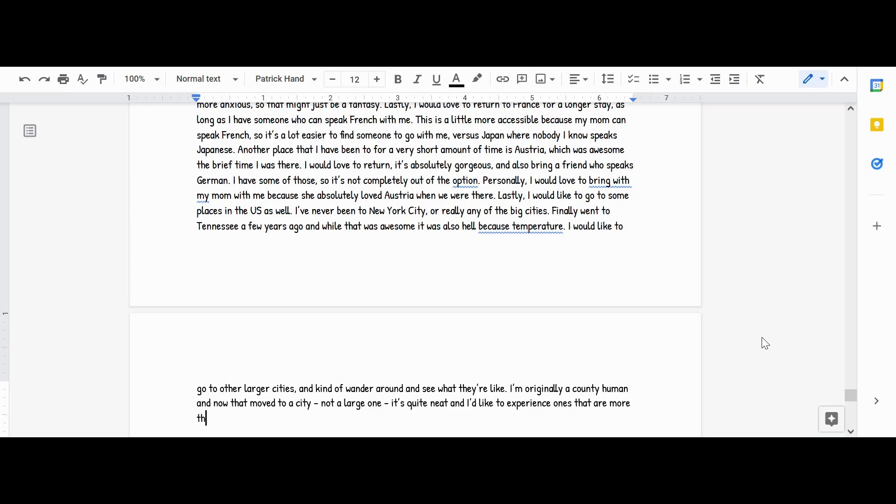
pyautogui.write('e size and feeling of London.')
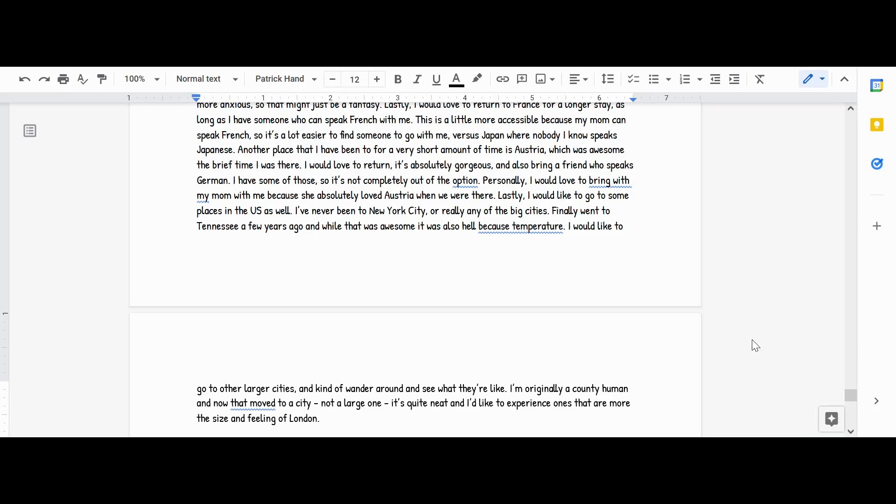
# Accept the 'that I moved', 'bring my' and 'question' suggestions, rejecting 'because of the temperature'.
pyautogui.click(252, 404)
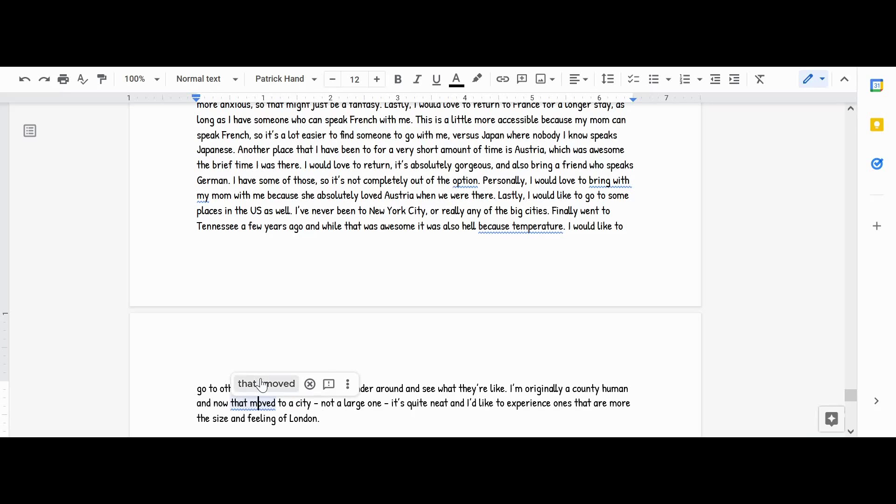
pyautogui.click(267, 382)
pyautogui.click(551, 226)
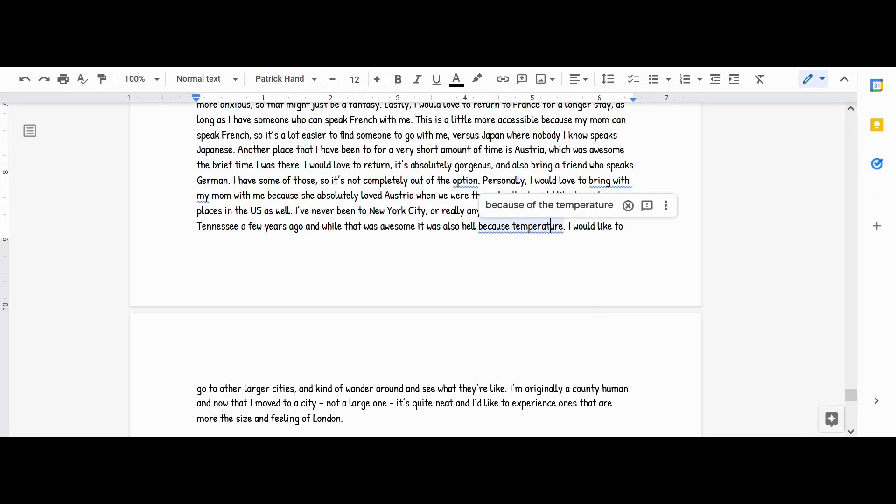
pyautogui.click(628, 205)
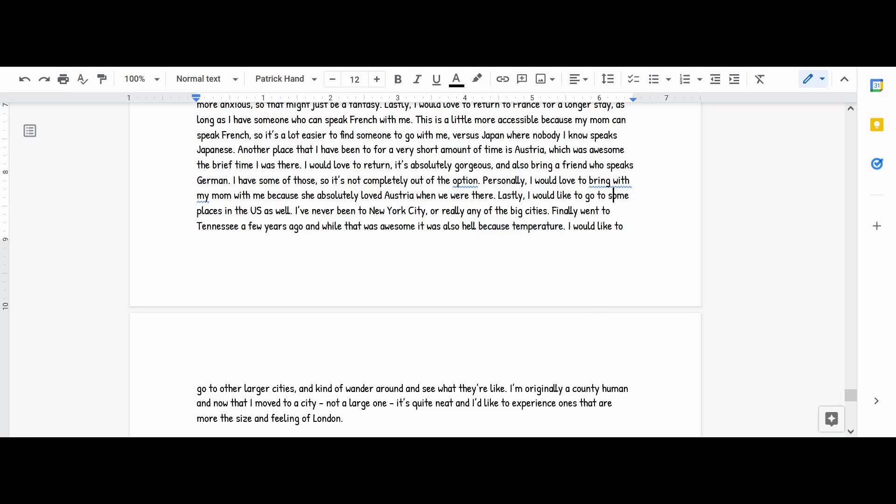
pyautogui.click(606, 180)
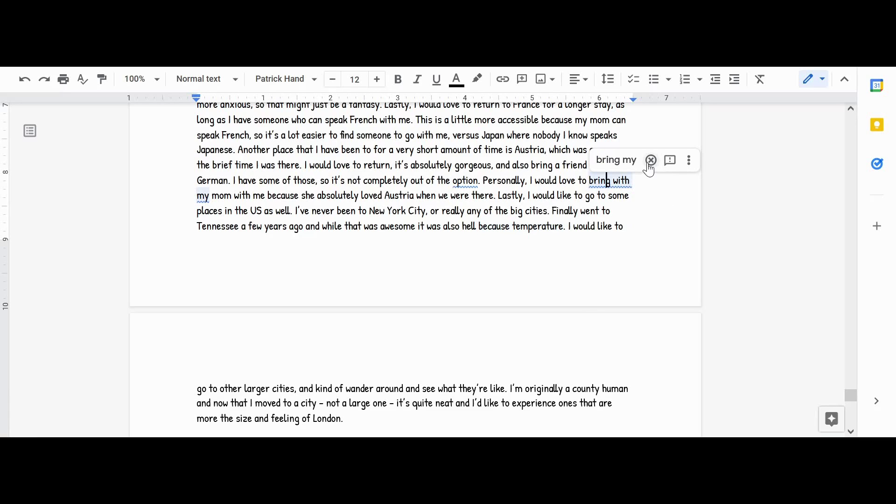
pyautogui.click(617, 160)
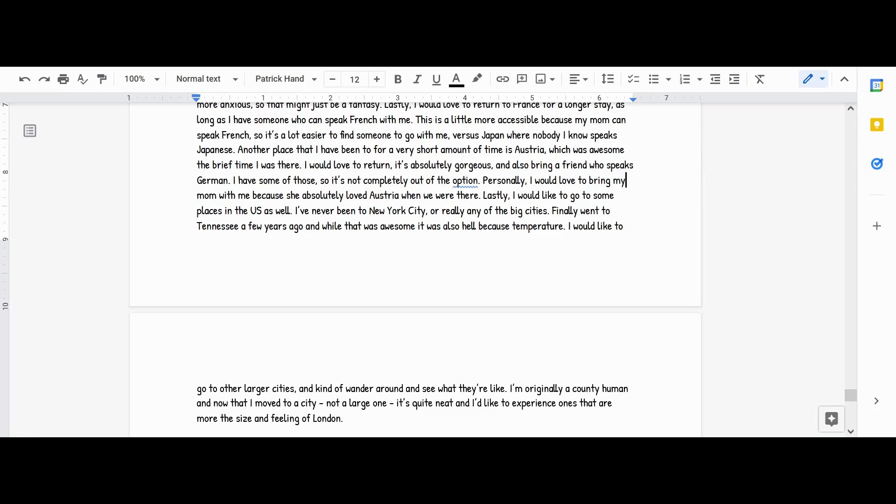
pyautogui.click(469, 181)
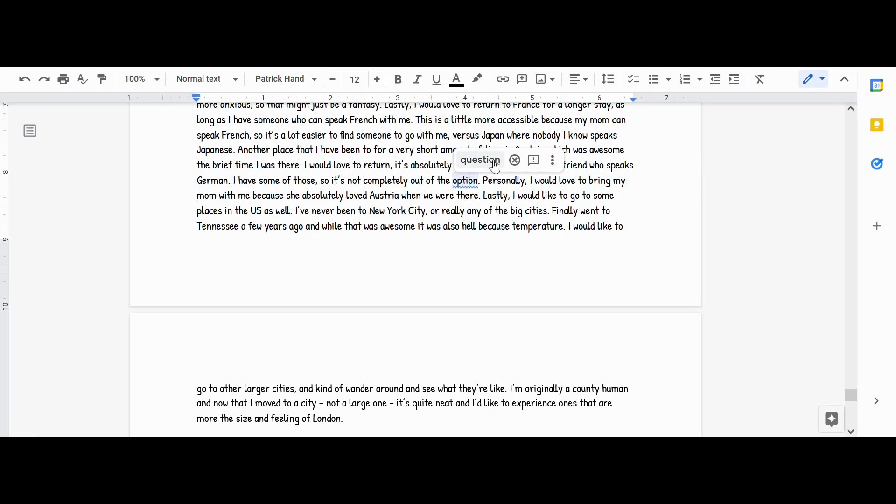
pyautogui.click(480, 160)
# Change 'largest' to 'biggest' and dismiss the suggestions for 'vlogged' and 'me like 10x'.
pyautogui.scroll(3, 481, 160)
pyautogui.scroll(-1, 481, 187)
pyautogui.click(478, 162)
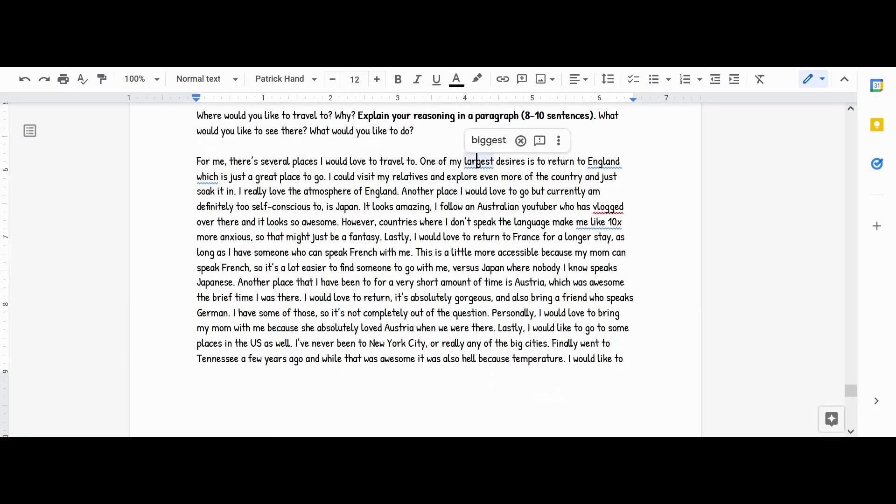
pyautogui.click(489, 141)
pyautogui.click(601, 161)
pyautogui.click(606, 206)
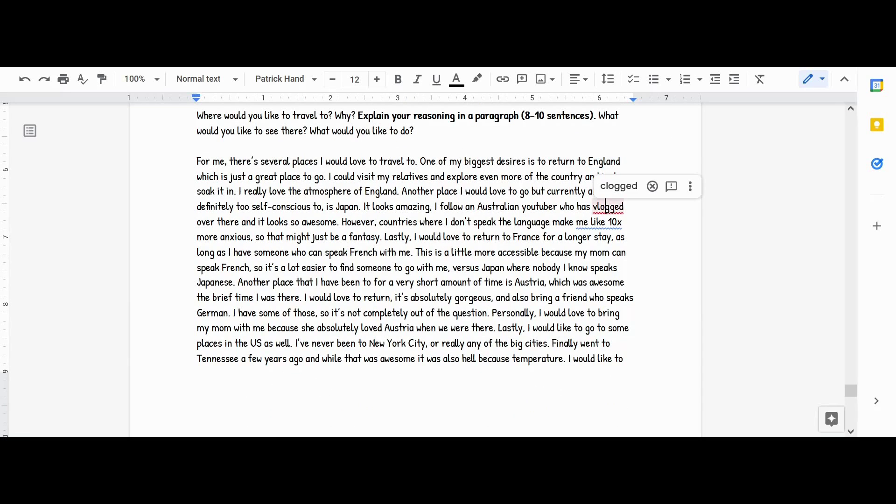
pyautogui.click(652, 187)
pyautogui.click(594, 221)
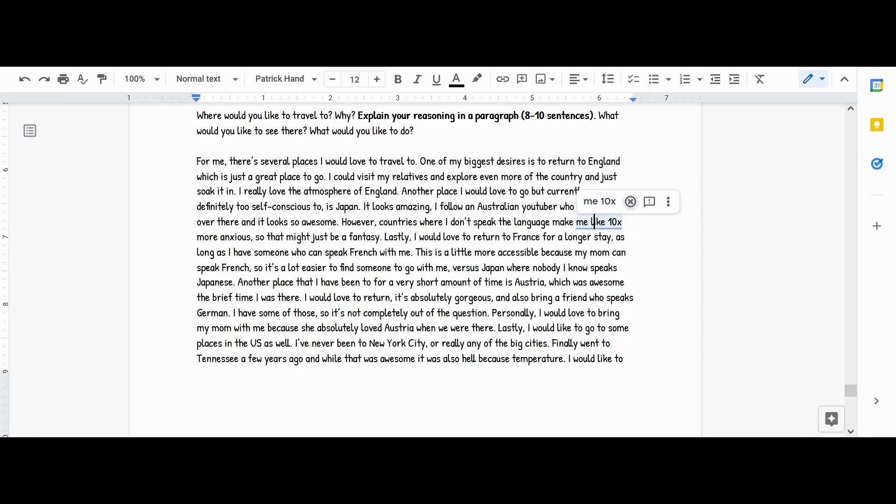
pyautogui.click(630, 202)
pyautogui.scroll(1, 630, 201)
pyautogui.scroll(-6, 630, 202)
pyautogui.scroll(3, 630, 202)
pyautogui.scroll(4, 540, 242)
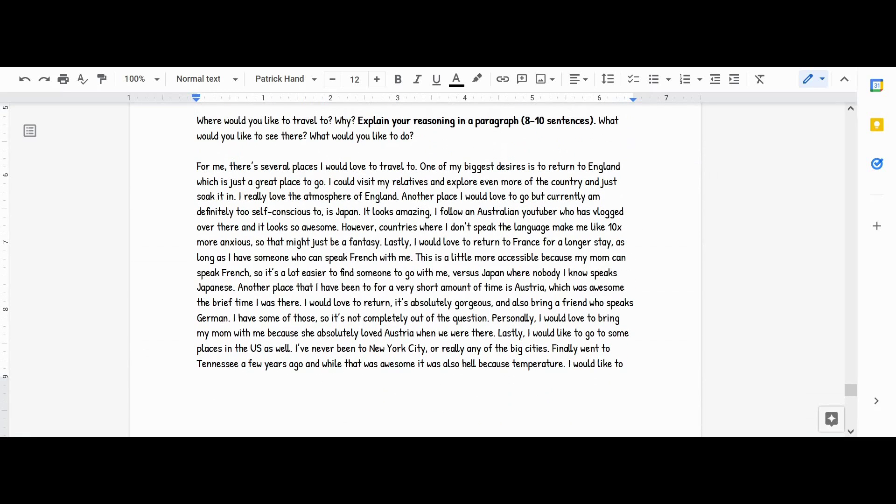
pyautogui.scroll(1, 594, 227)
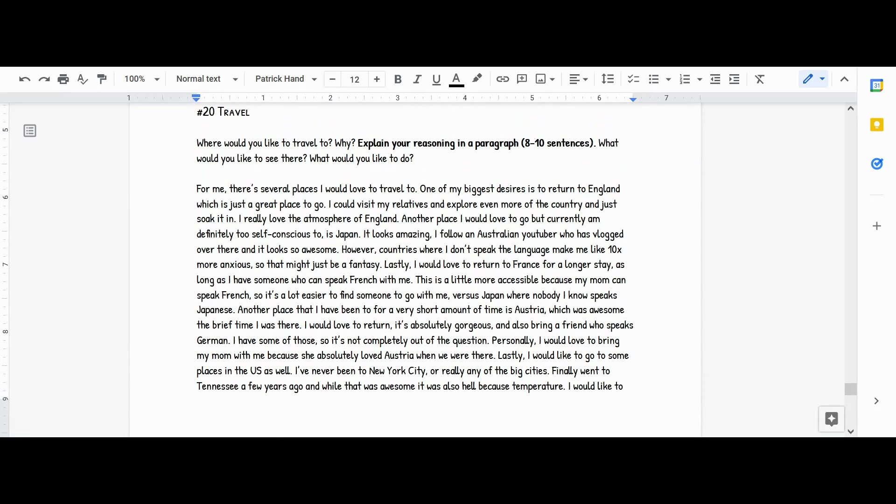